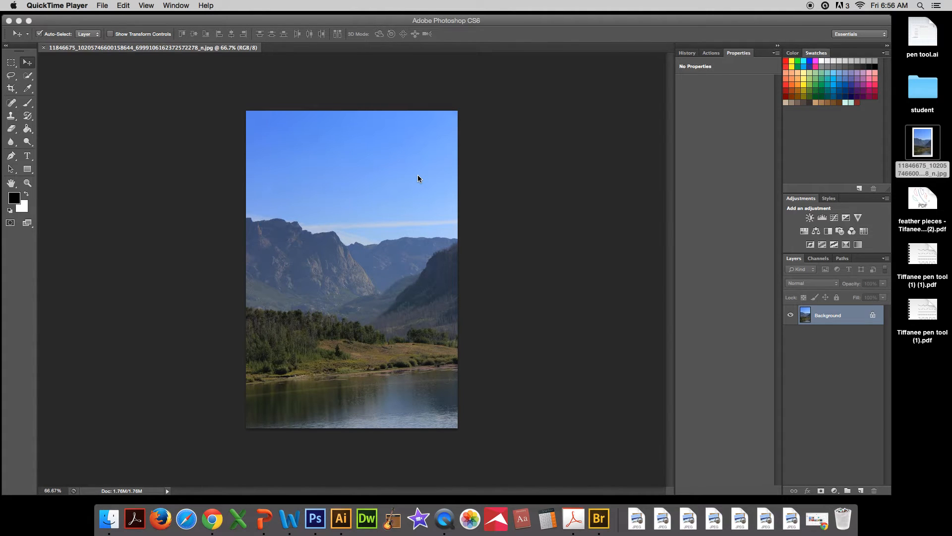
click(390, 22)
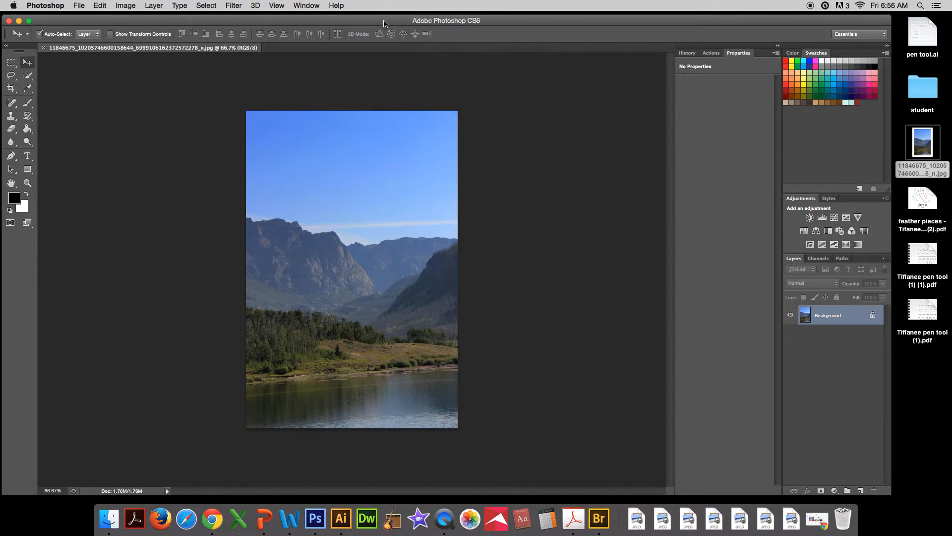
drag(384, 23, 386, 18)
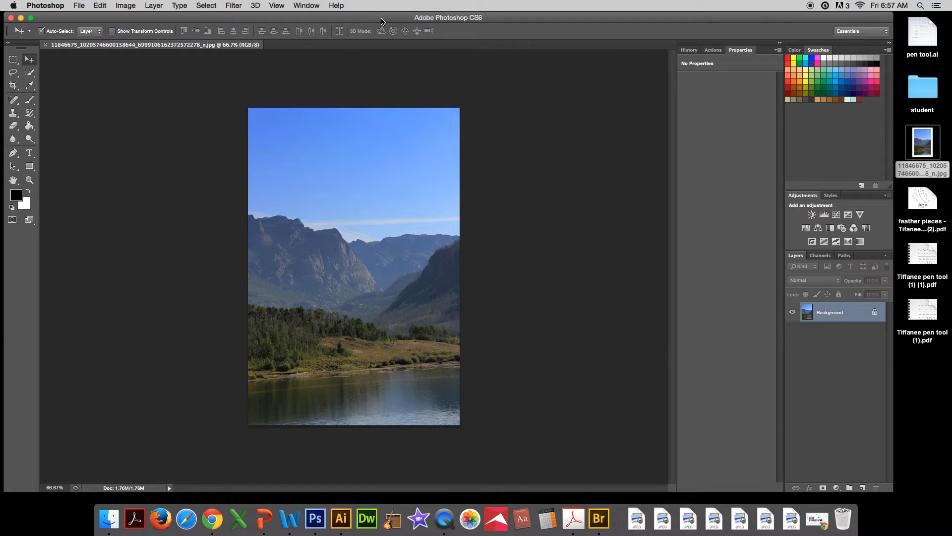
drag(373, 16, 378, 17)
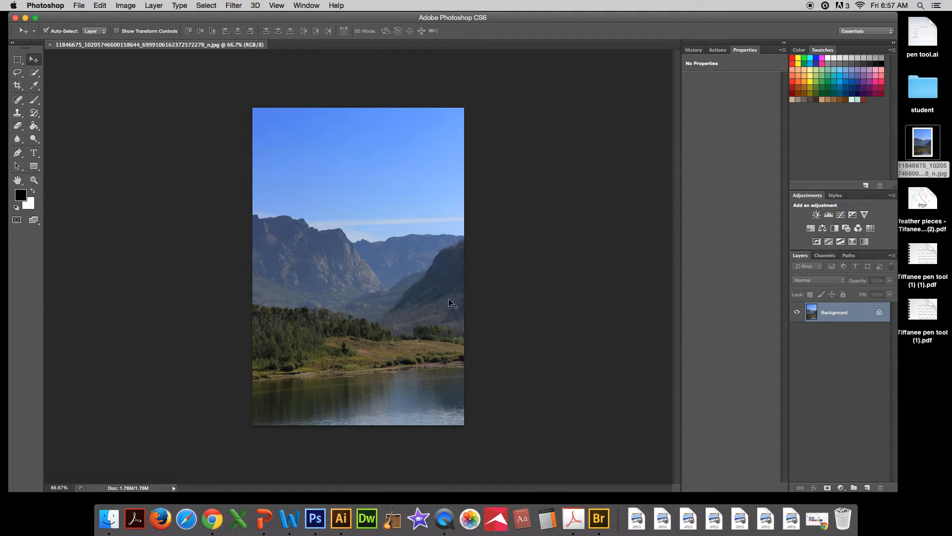
drag(523, 18, 522, 18)
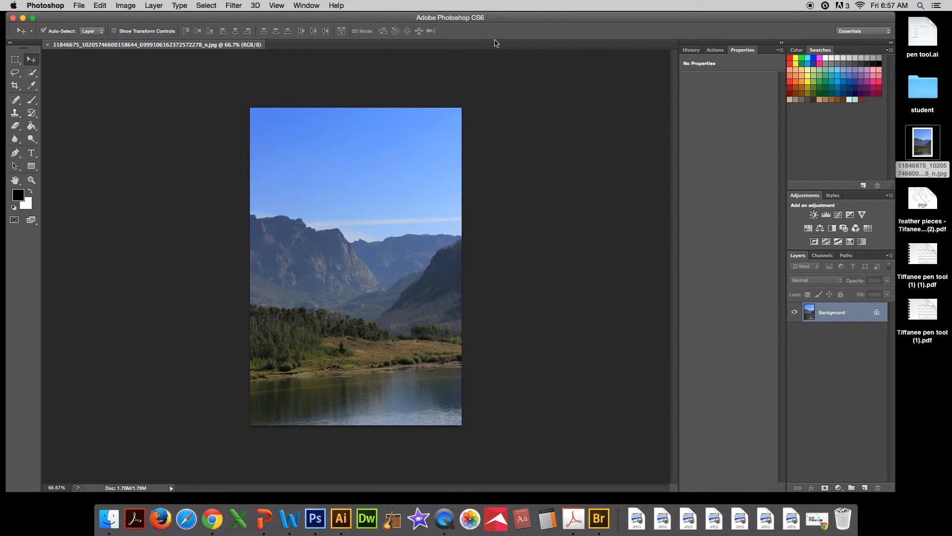
Duplicate the Background layer and convert the copy to black and white with Reds 121, Yellows 137, Greens -82 and reduced Cyans
drag(838, 315, 868, 490)
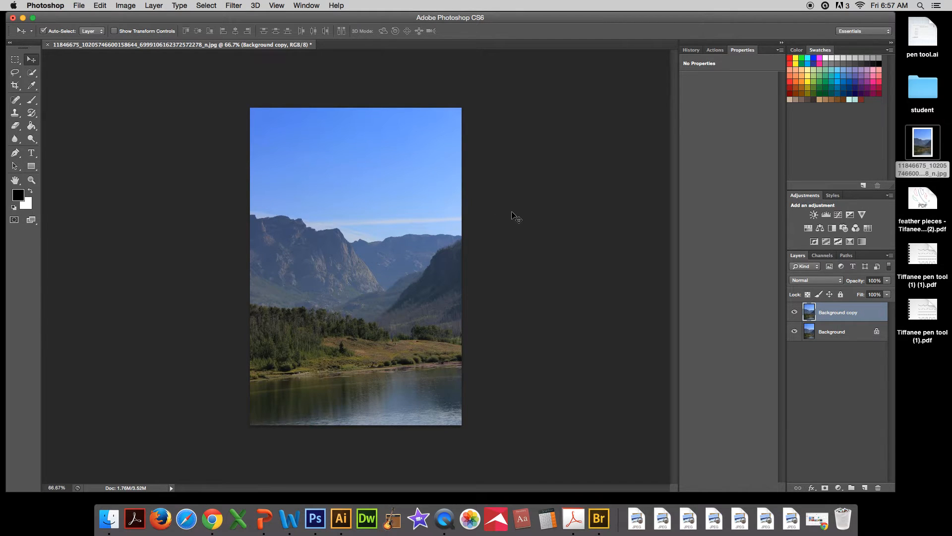
drag(317, 18, 318, 17)
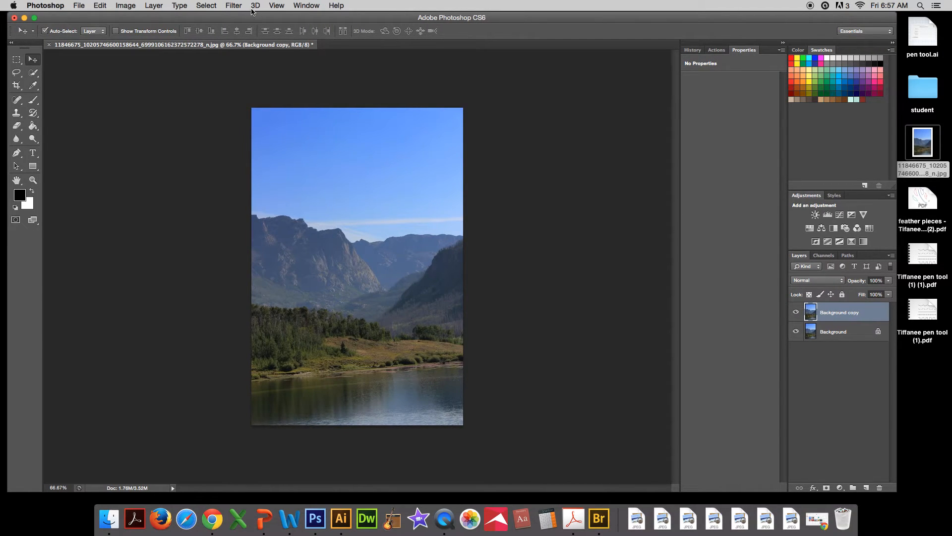
click(129, 7)
mouse_move(149, 42)
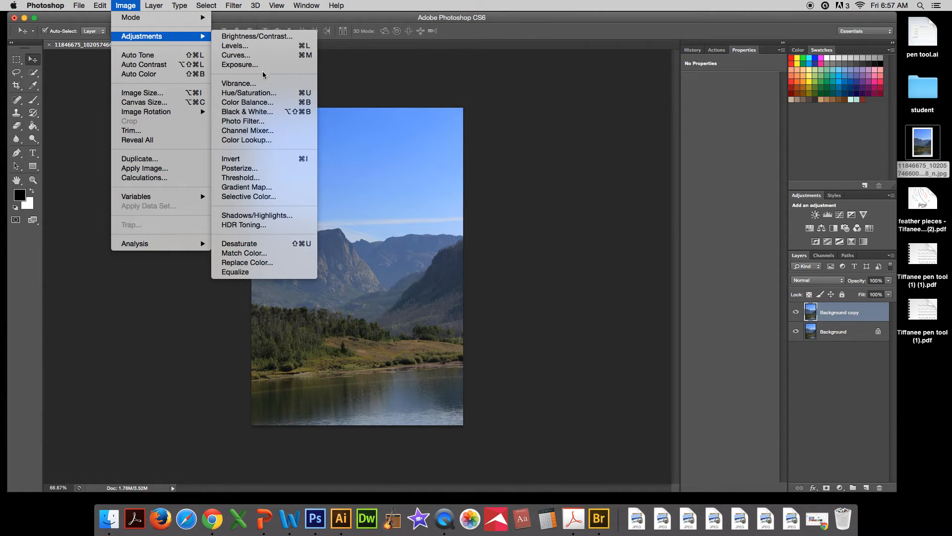
click(270, 113)
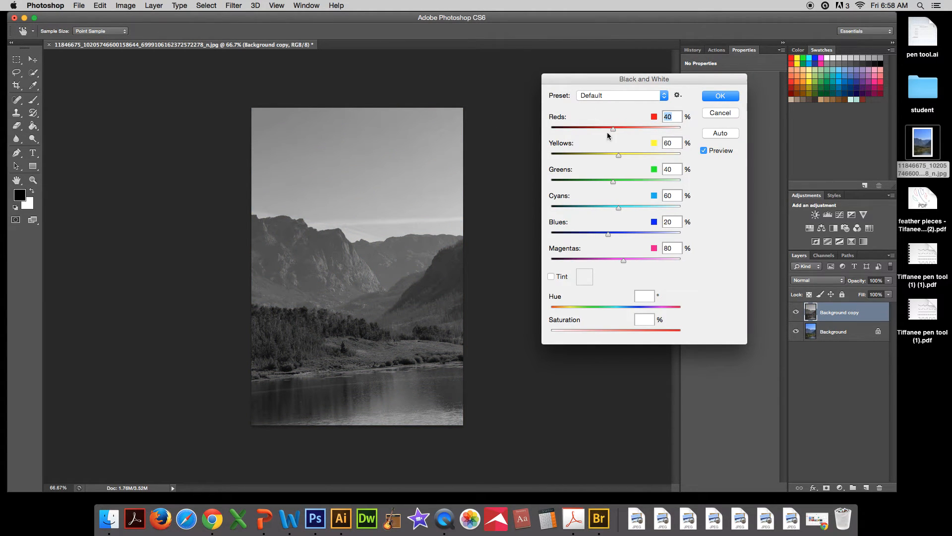
drag(613, 130, 618, 214)
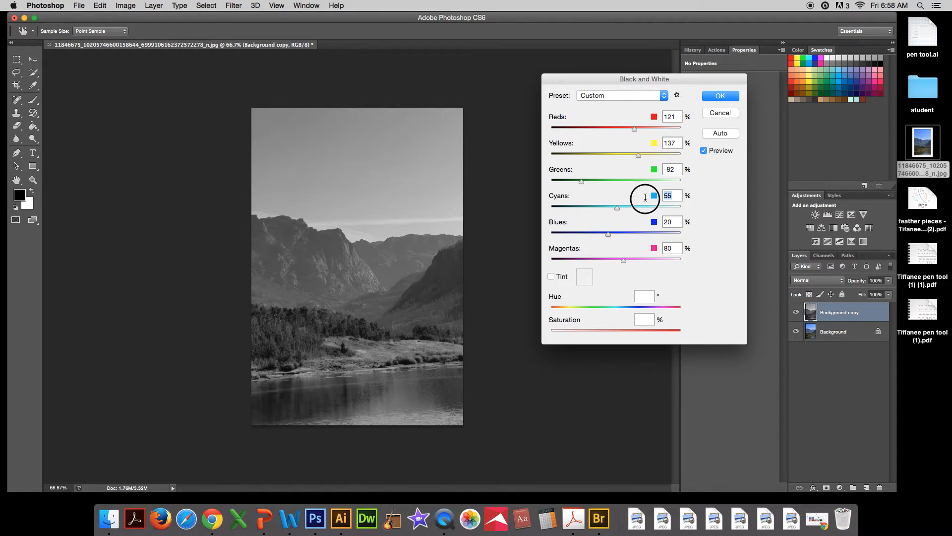
text(0)
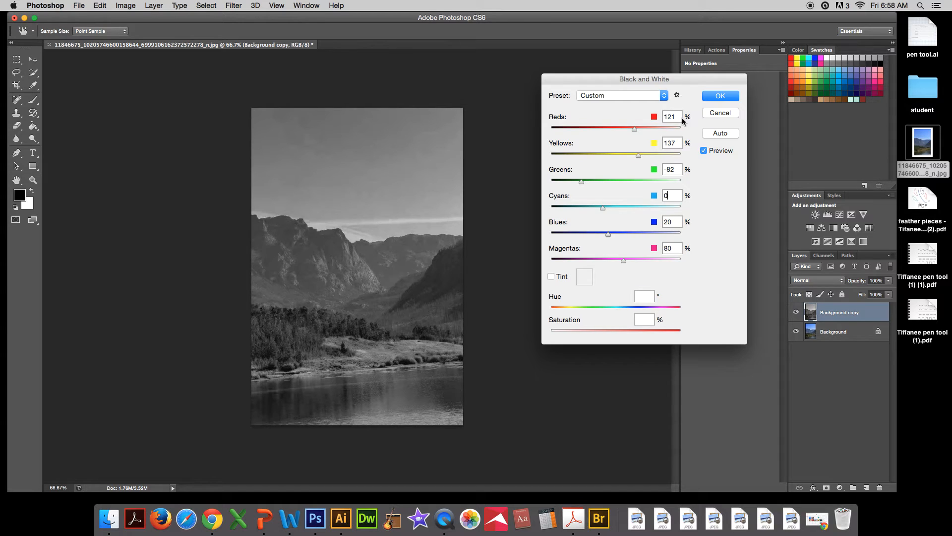
drag(602, 208, 606, 208)
click(709, 97)
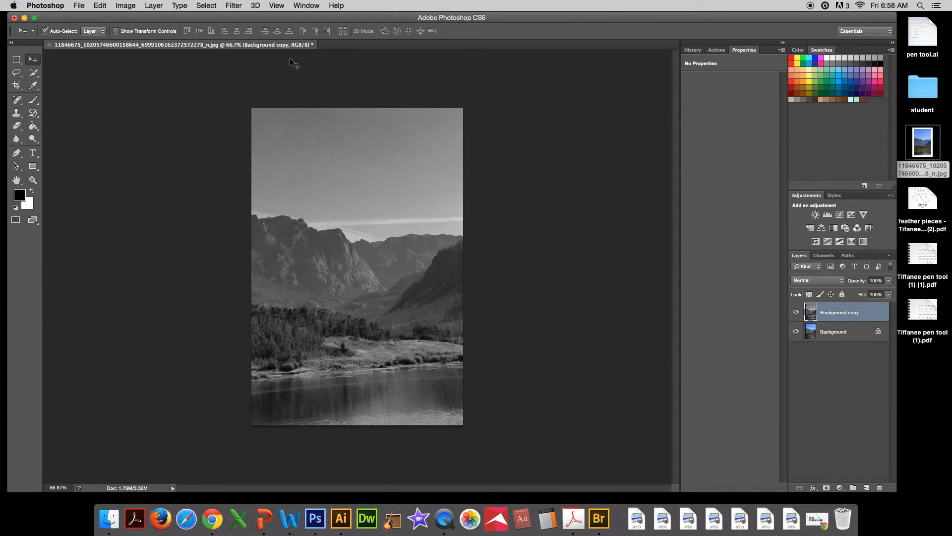
Apply an S-shaped Curves adjustment to Background copy, lowering shadows to about input 34, output 23 and raising the highlights
click(127, 7)
mouse_move(141, 36)
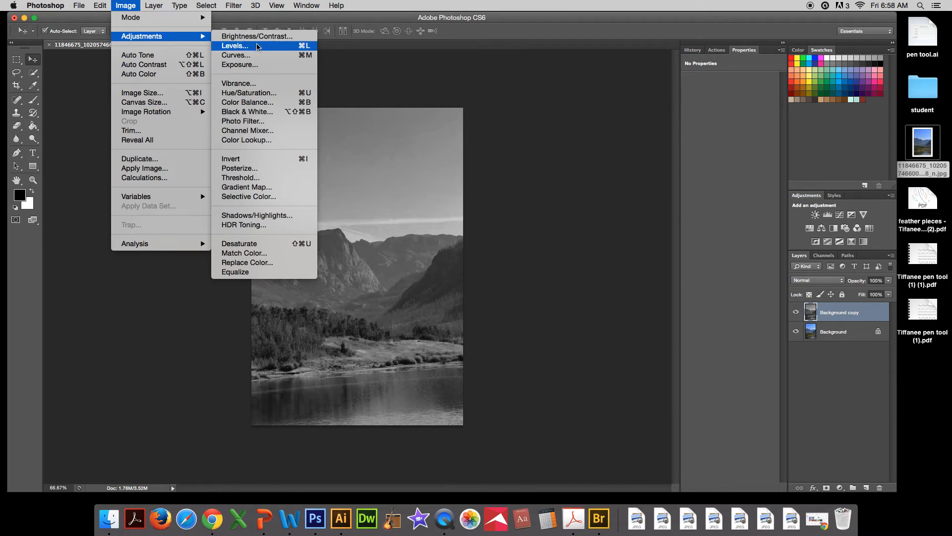
click(236, 55)
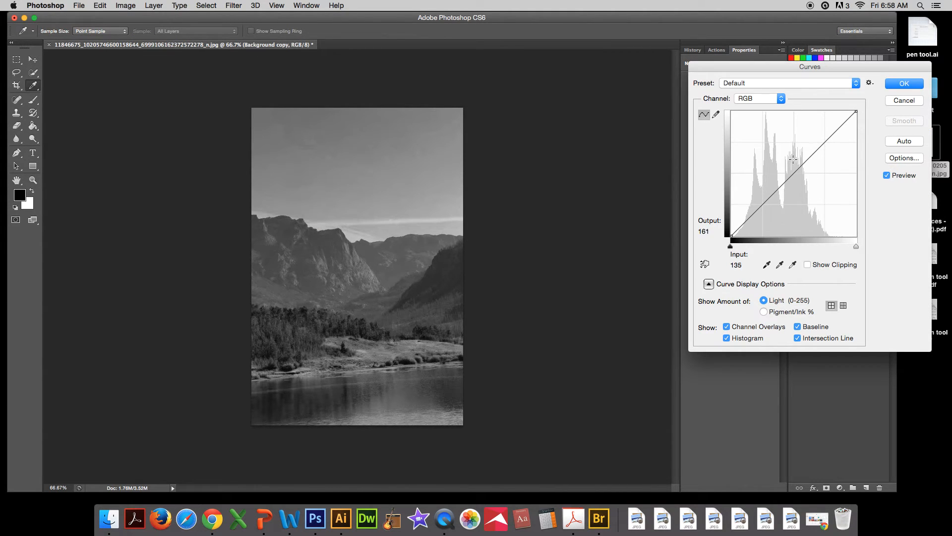
drag(770, 69, 580, 58)
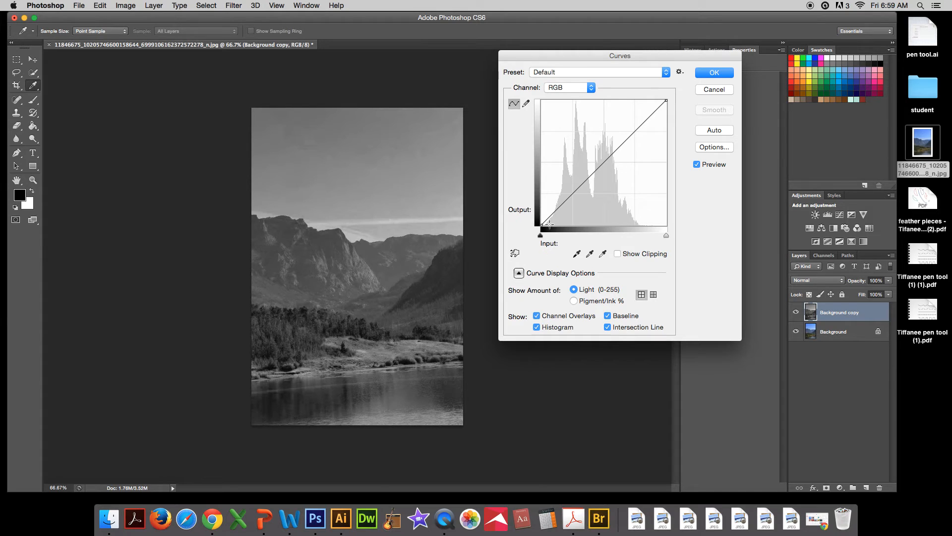
click(568, 199)
mouse_move(568, 199)
mouse_down()
mouse_move(565, 191)
mouse_move(567, 227)
mouse_move(547, 163)
mouse_move(565, 216)
mouse_move(559, 209)
mouse_up()
drag(637, 130, 633, 115)
drag(635, 110, 633, 109)
drag(558, 210, 557, 214)
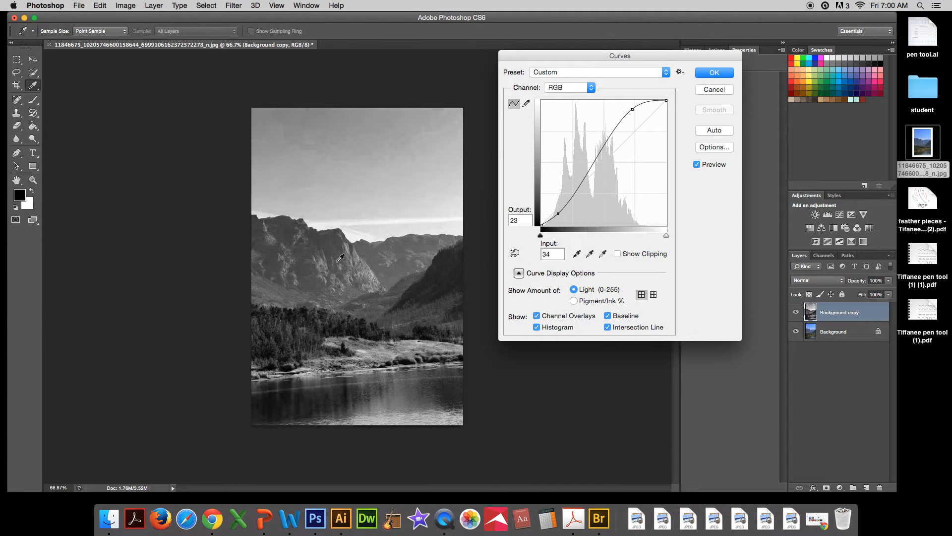
drag(561, 213, 559, 215)
click(706, 74)
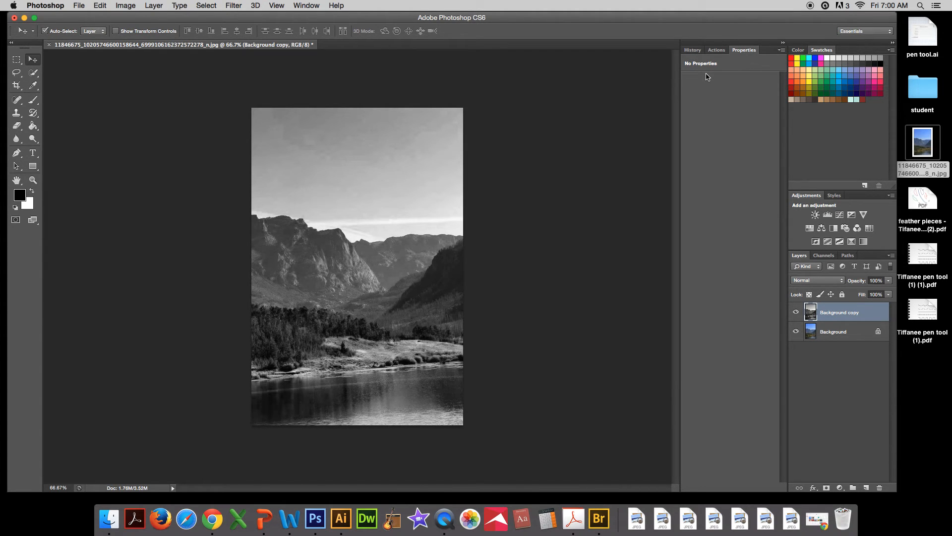
Duplicate the Background copy layer and apply a High Pass filter to the duplicate with a radius just above 2.6 pixels
click(837, 313)
drag(837, 312, 867, 489)
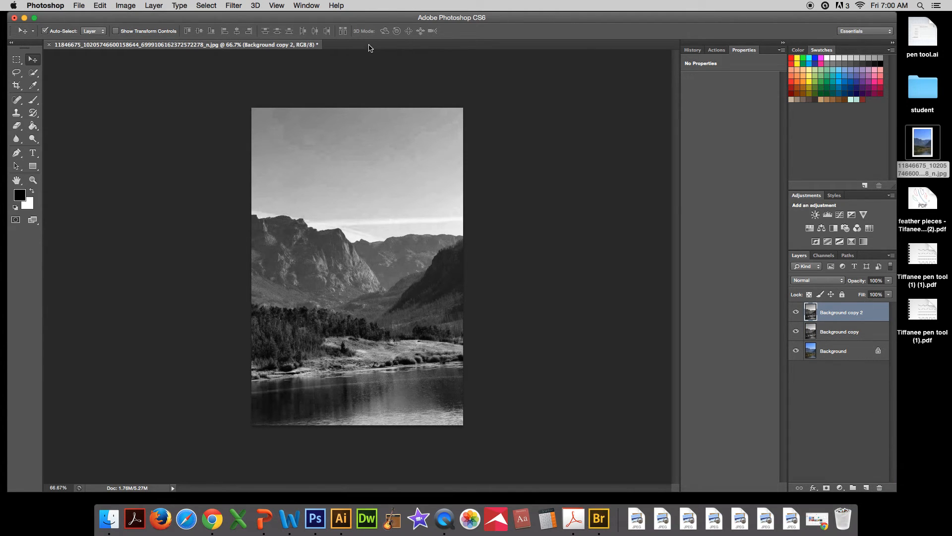
click(234, 6)
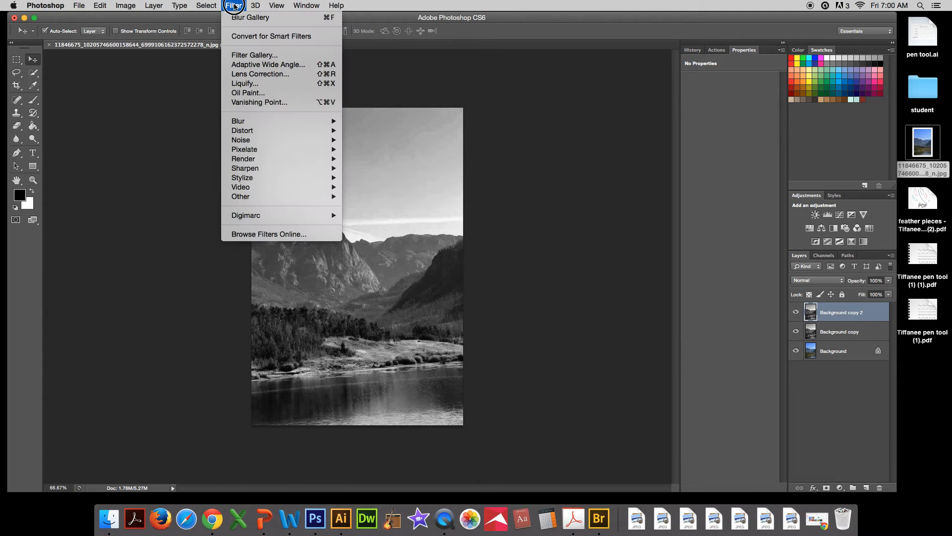
mouse_move(284, 196)
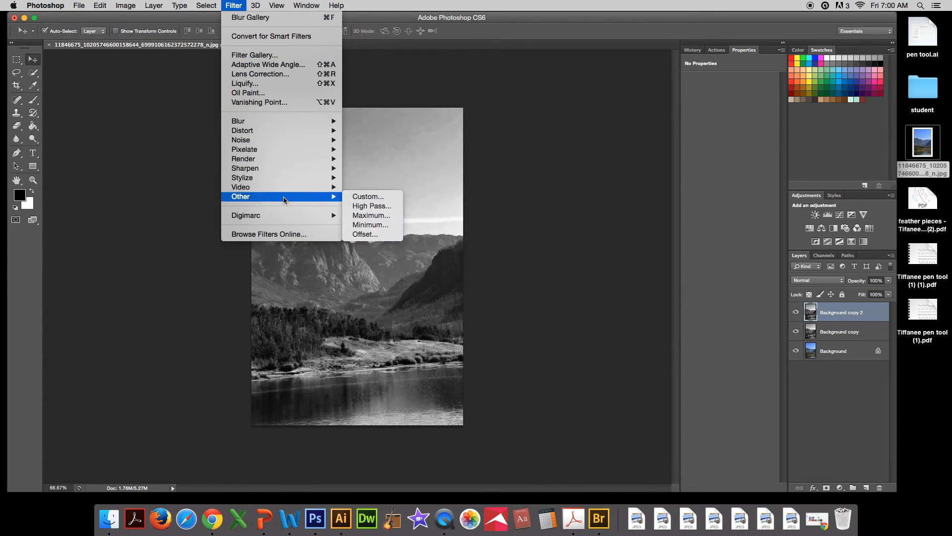
click(371, 206)
drag(584, 190, 578, 191)
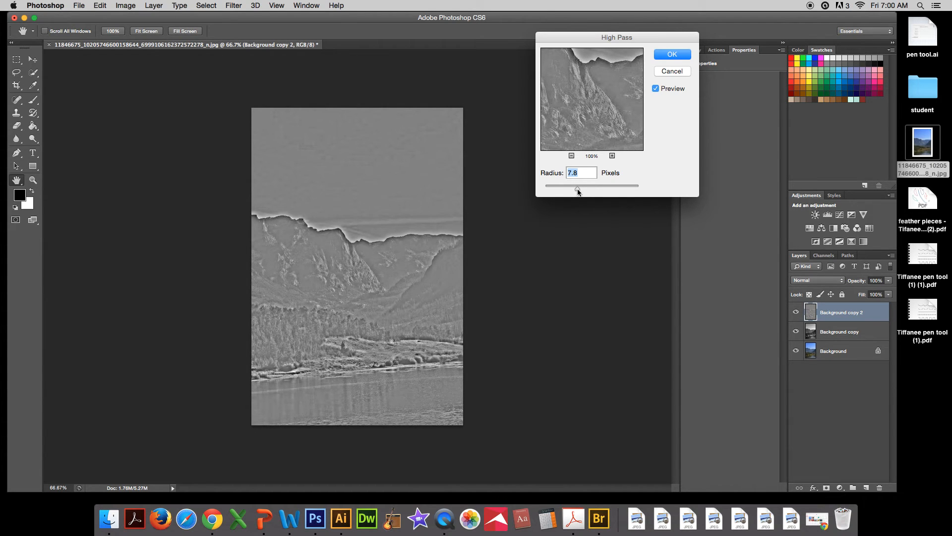
drag(578, 188, 569, 187)
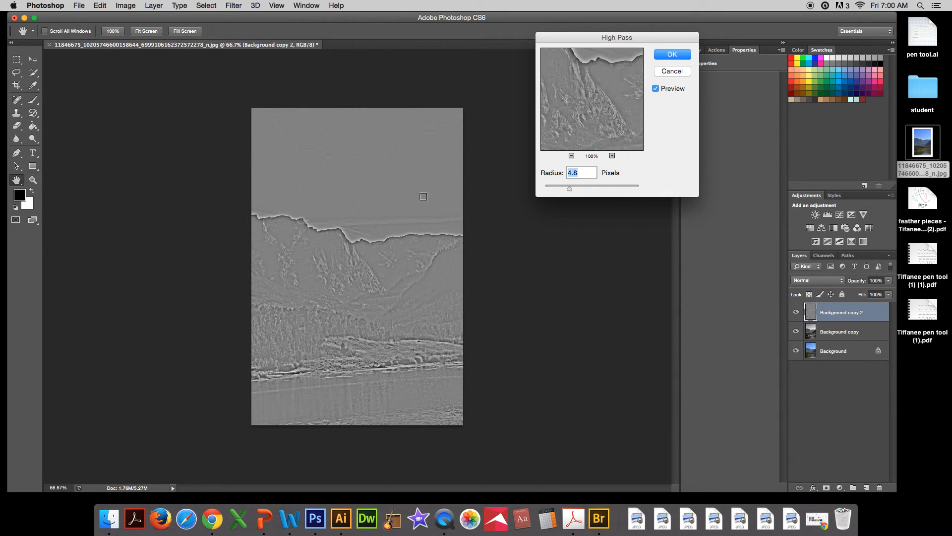
click(570, 190)
drag(570, 190, 601, 193)
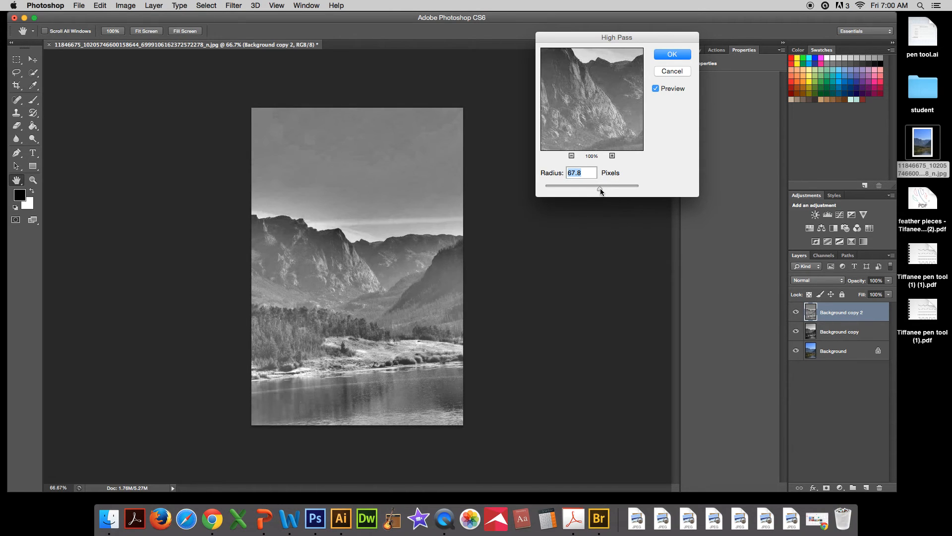
drag(600, 190, 557, 189)
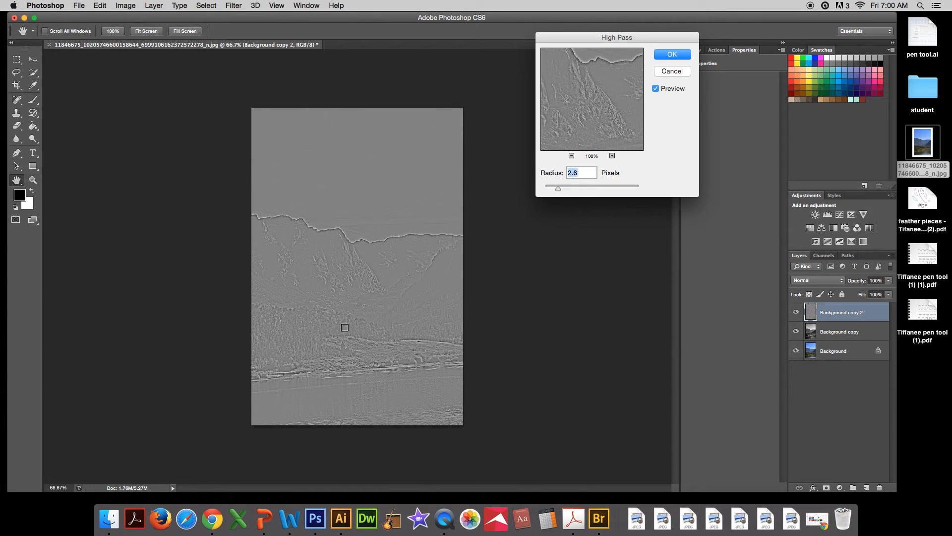
drag(558, 190, 560, 190)
drag(560, 190, 561, 189)
click(666, 56)
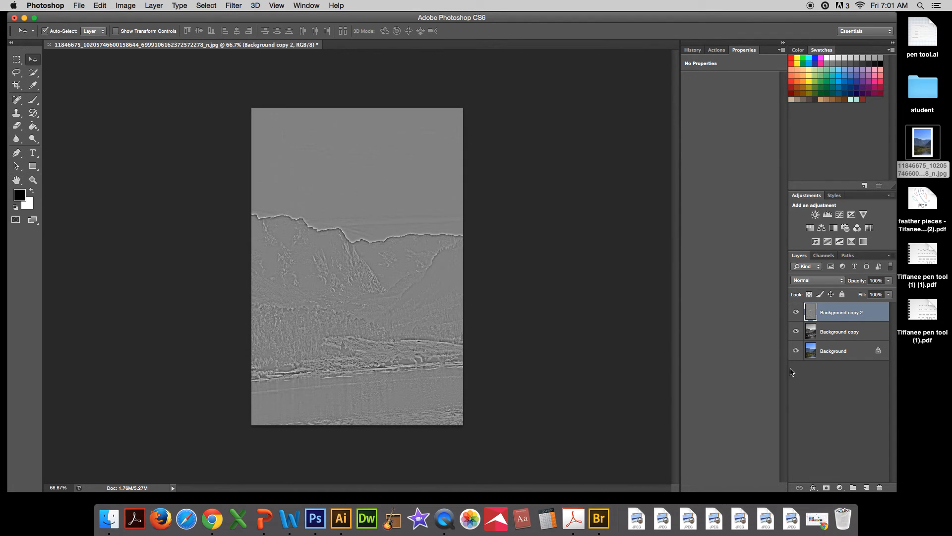
Set the blend mode of Background copy 2 to Overlay and compare the image with and without that layer
click(817, 281)
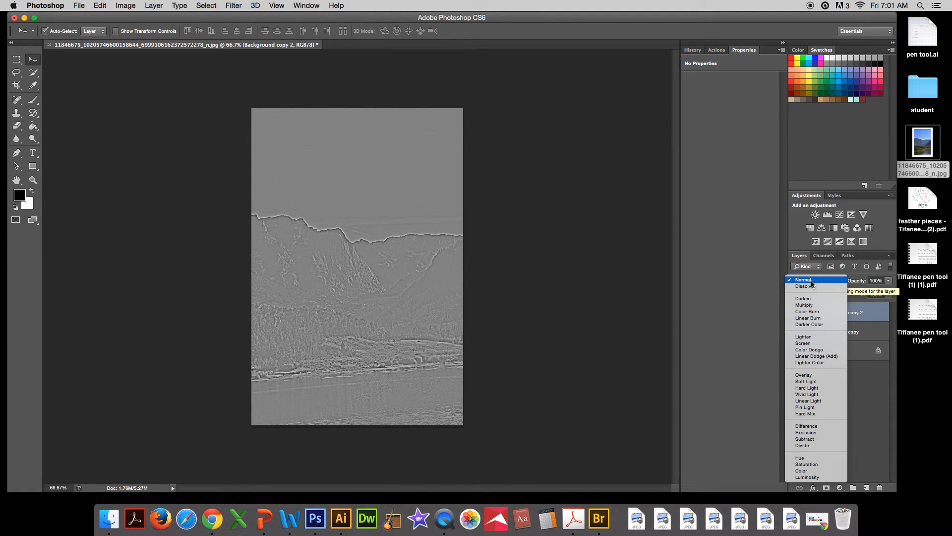
click(809, 376)
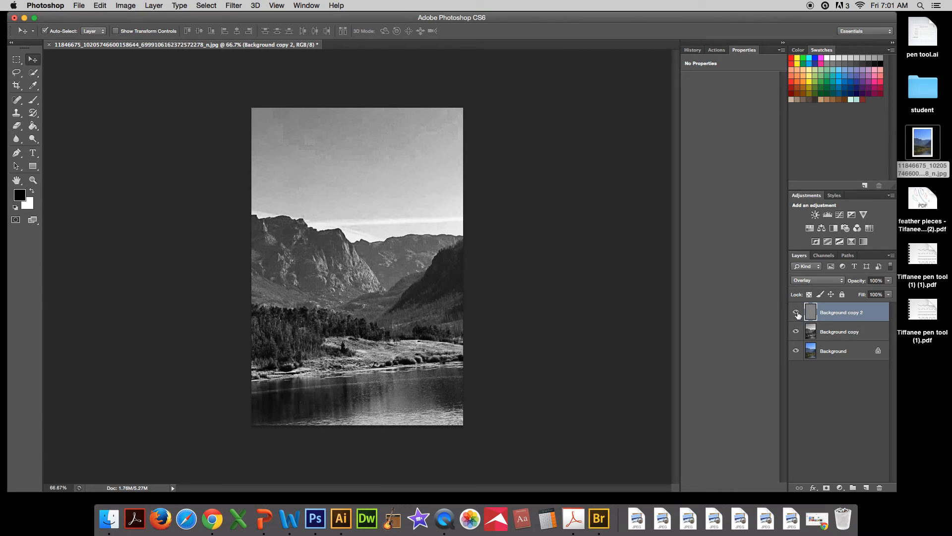
click(796, 313)
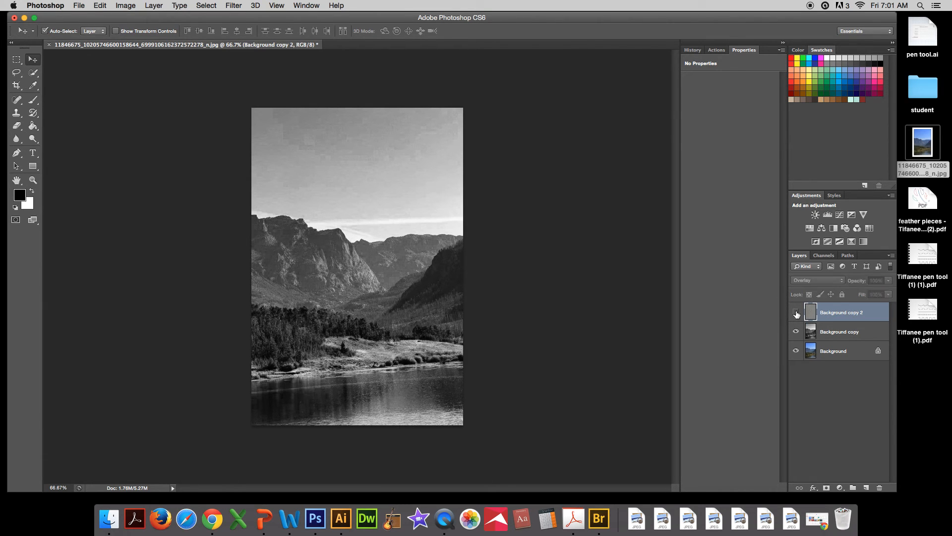
click(796, 313)
click(796, 312)
click(797, 313)
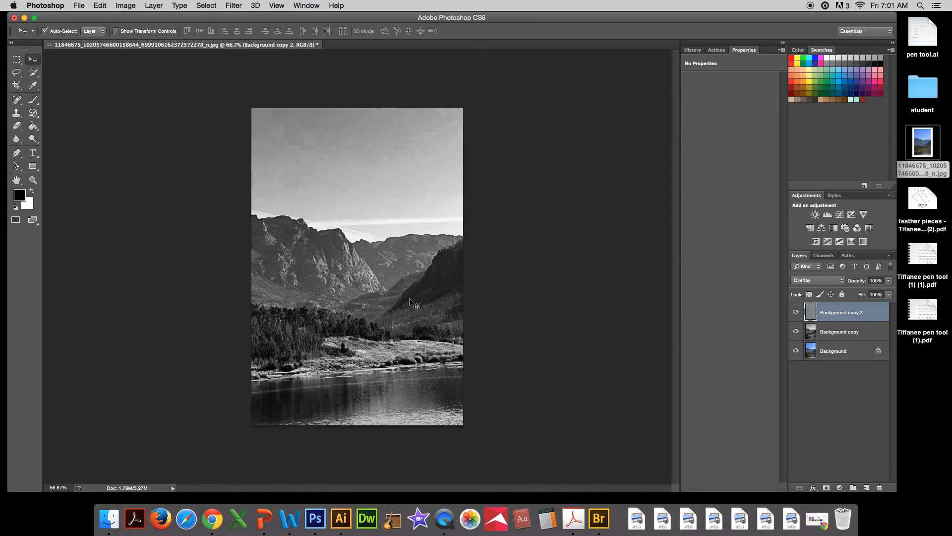
Compare the black-and-white result with the original colour photo by temporarily hiding both copied layers
click(796, 312)
click(796, 332)
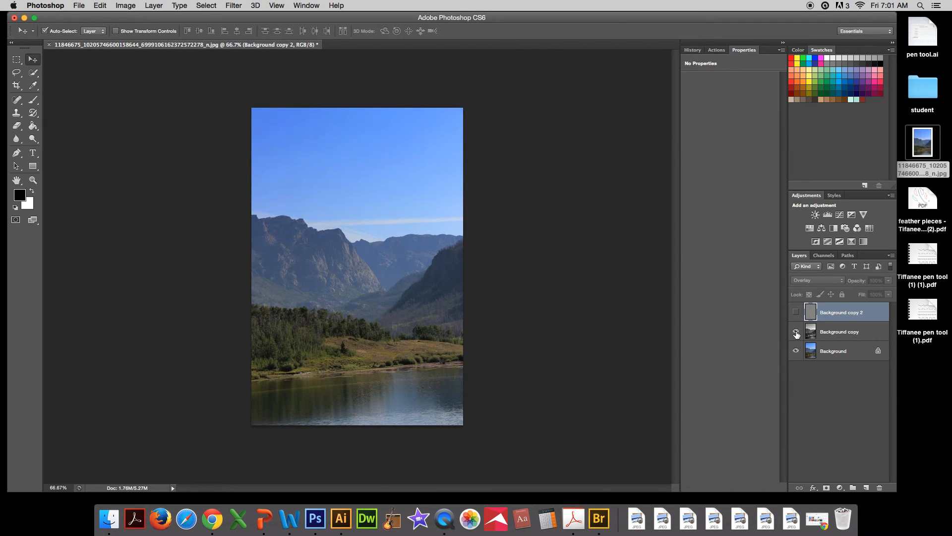
click(796, 331)
click(796, 312)
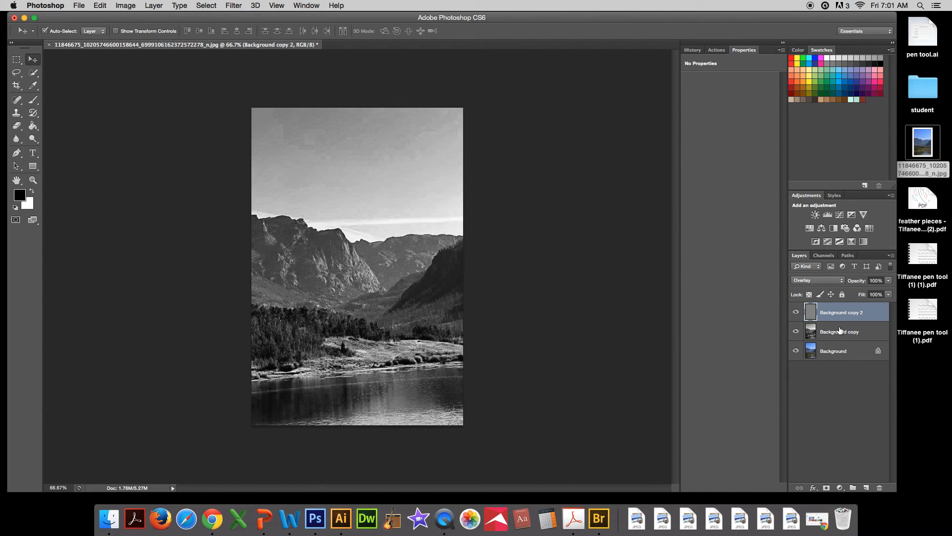
Delete the Background copy 2 and Background copy layers, keeping only the original Background
key(BackSpace)
key(BackSpace)
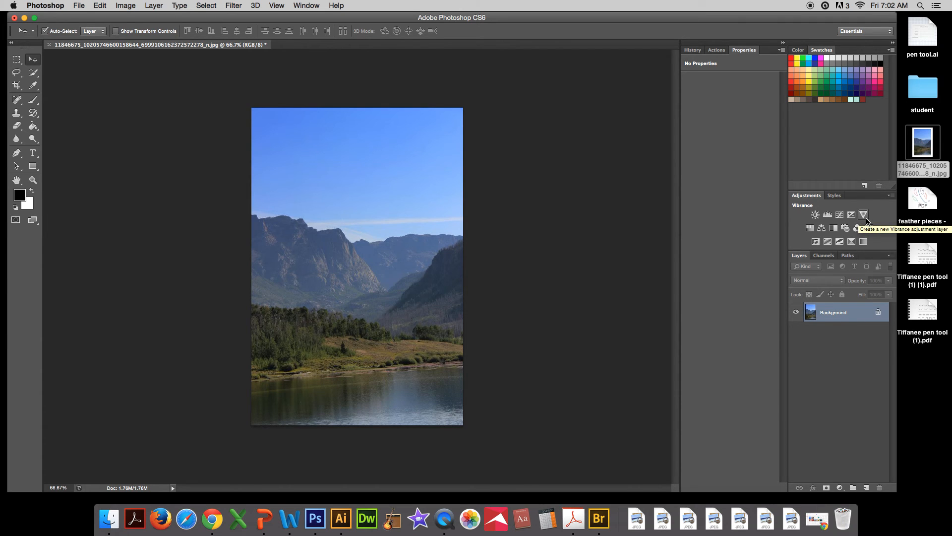
Add a Black & White adjustment layer and a Curves adjustment layer above the Background
click(832, 229)
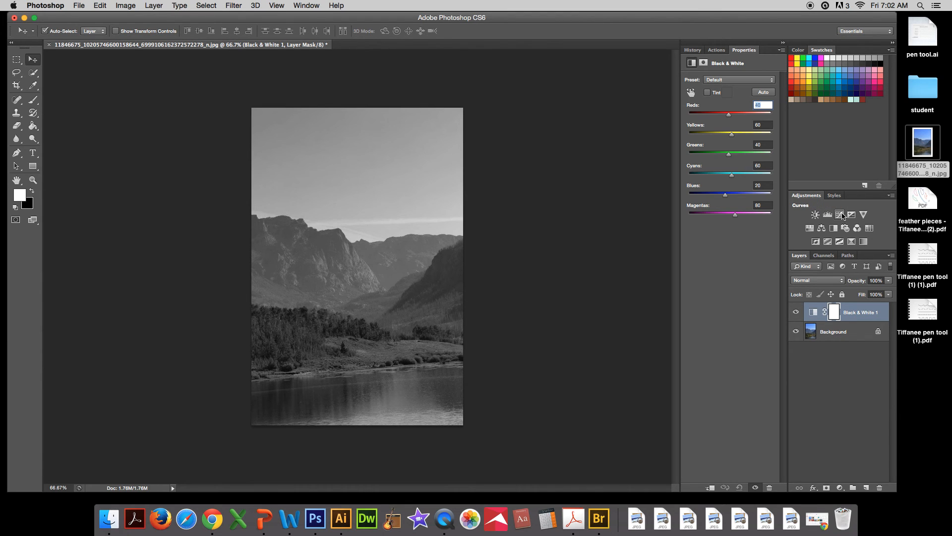
click(841, 215)
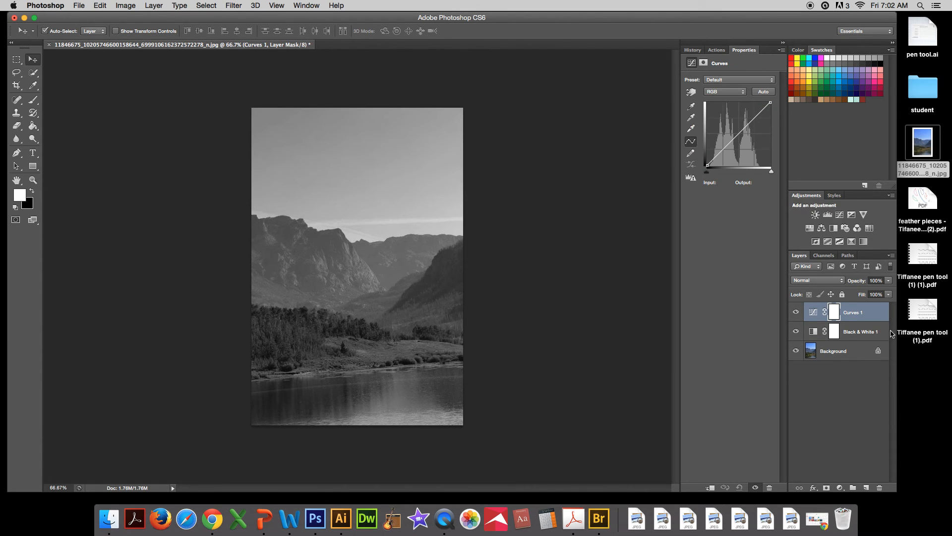
Shape the Curves layer with a lowered shadow point and a highlight point at input 185, output 213, and undo the highlight change
drag(725, 156, 754, 114)
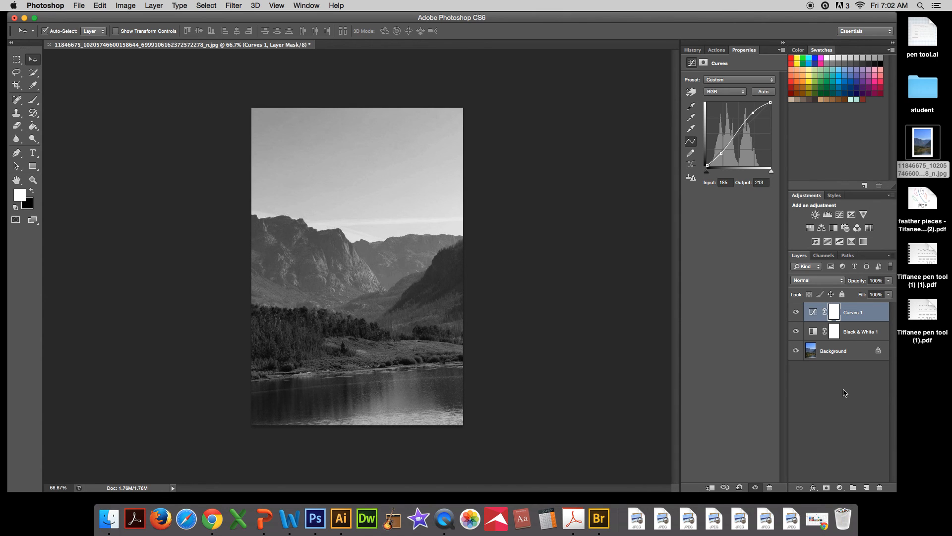
key(super+z)
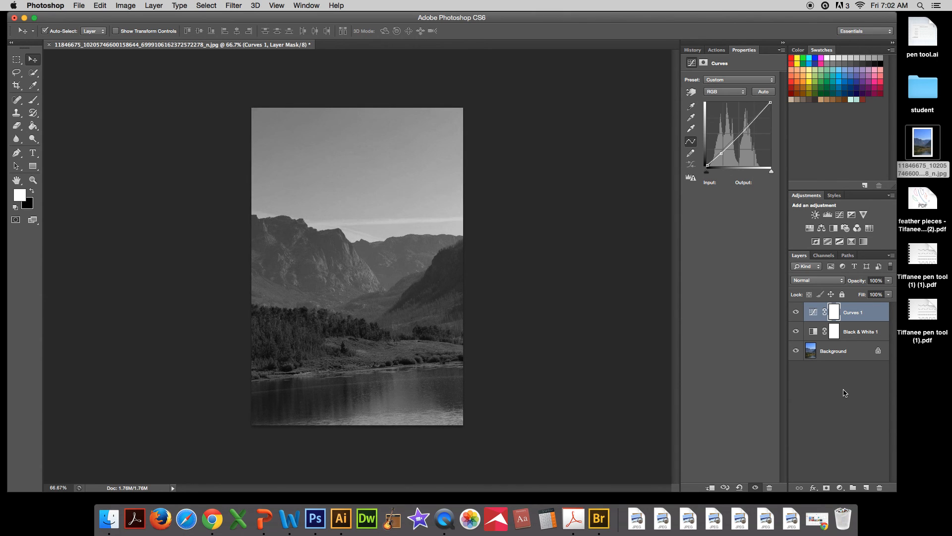
Delete the Curves 1 and Black & White 1 adjustment layers, keeping only the original Background
click(859, 313)
key(BackSpace)
key(BackSpace)
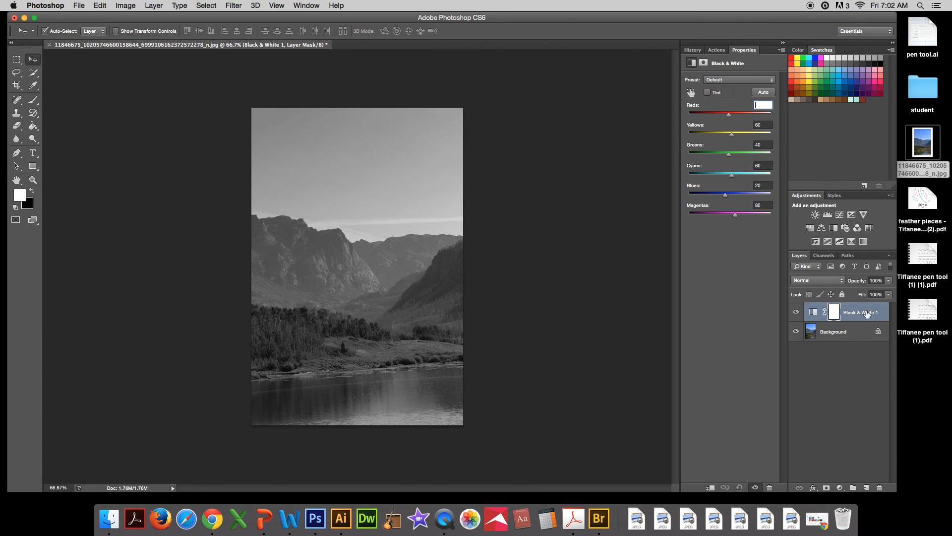
key(Return)
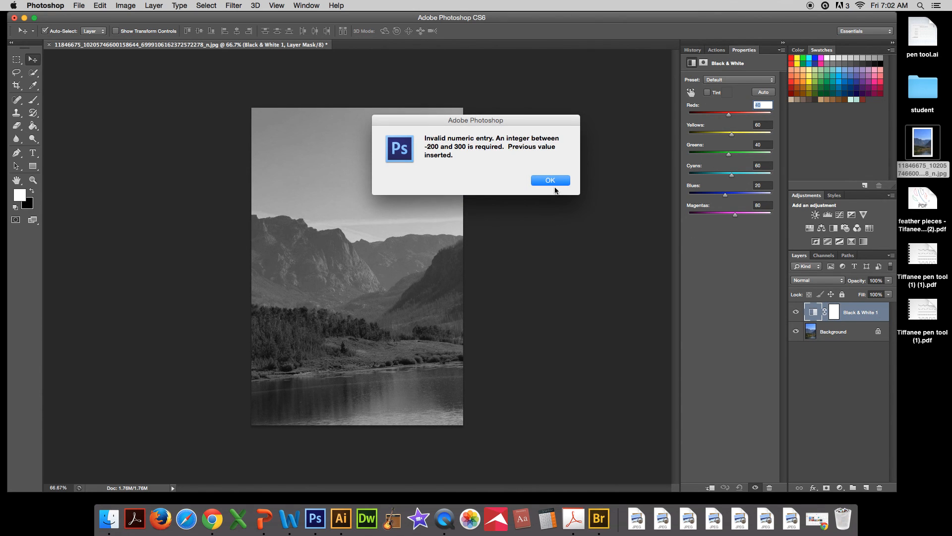
click(553, 182)
click(880, 488)
click(520, 183)
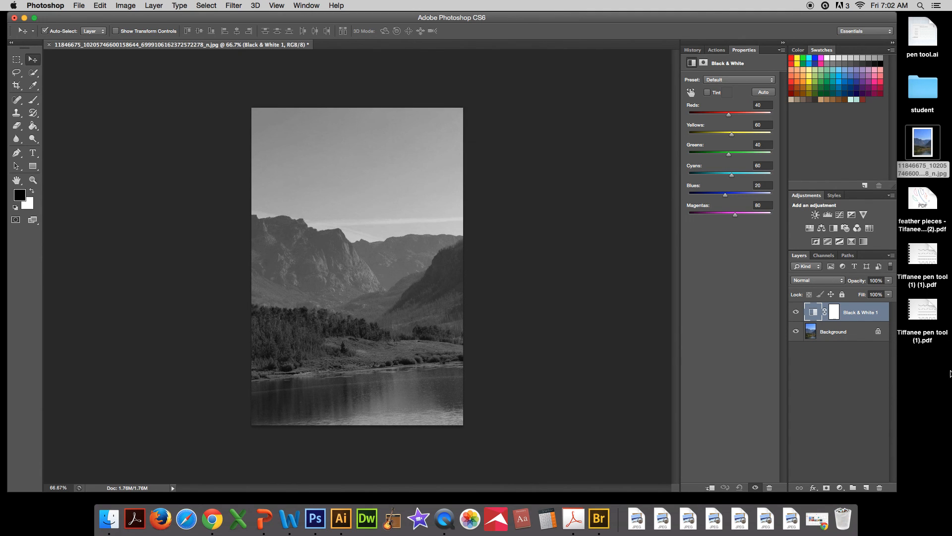
click(879, 488)
click(564, 181)
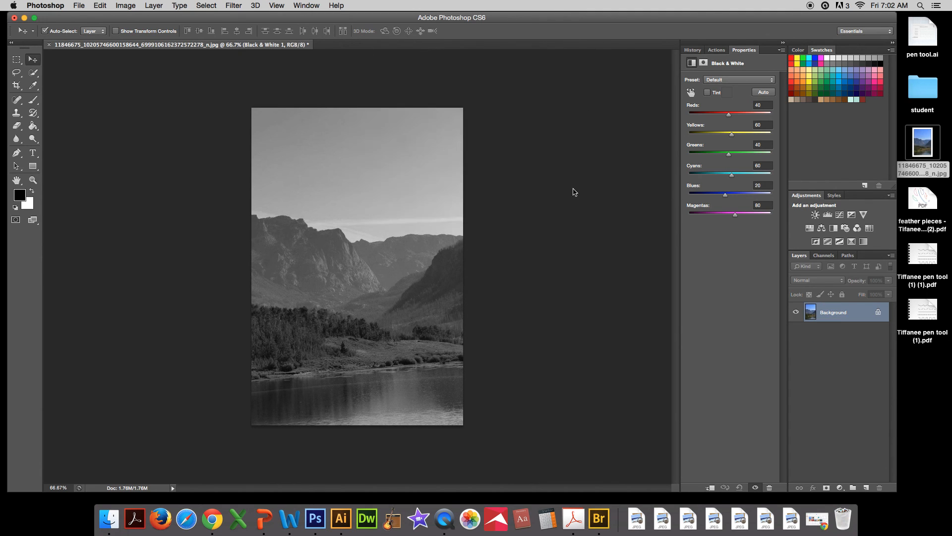
Duplicate the Background layer and desaturate the copy
drag(844, 311, 866, 487)
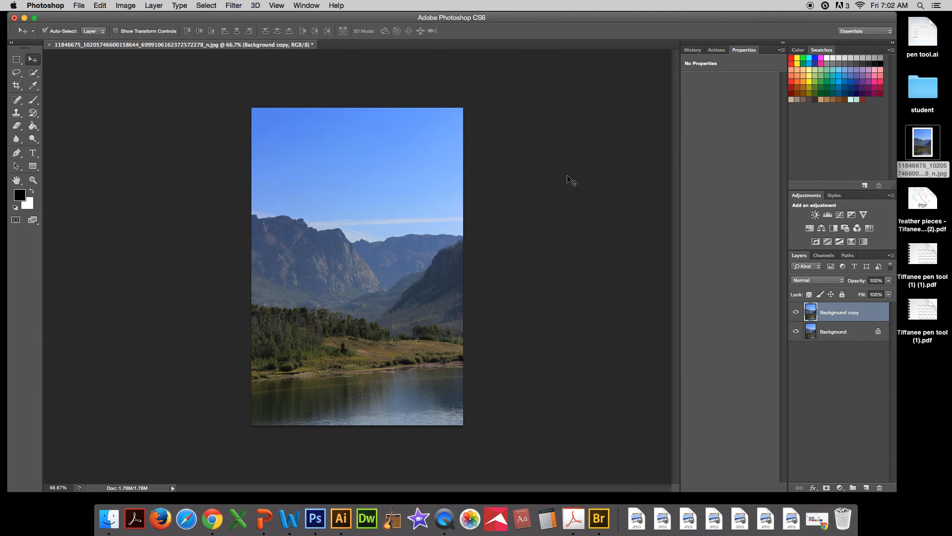
click(125, 5)
mouse_move(132, 36)
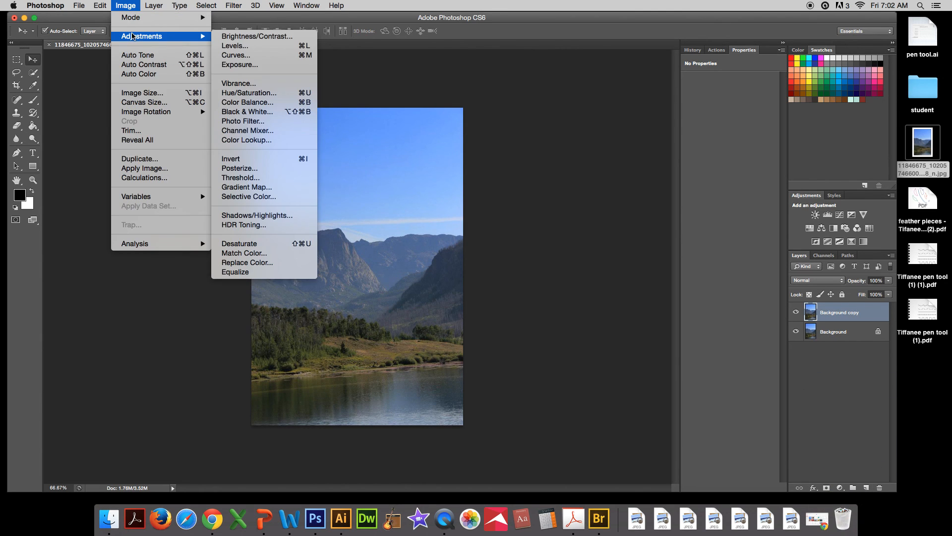
click(276, 245)
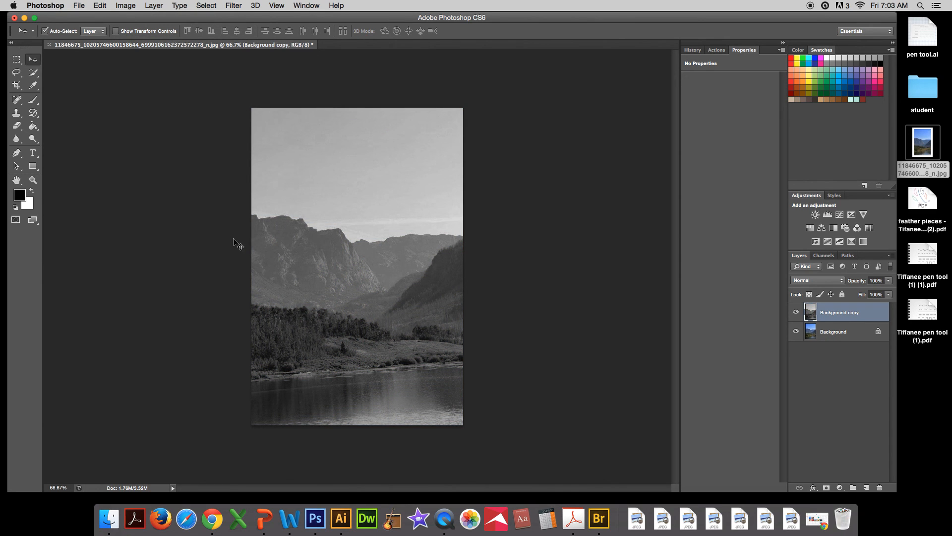
Open the available image adjustments for the desaturated Background copy
click(126, 7)
mouse_move(148, 37)
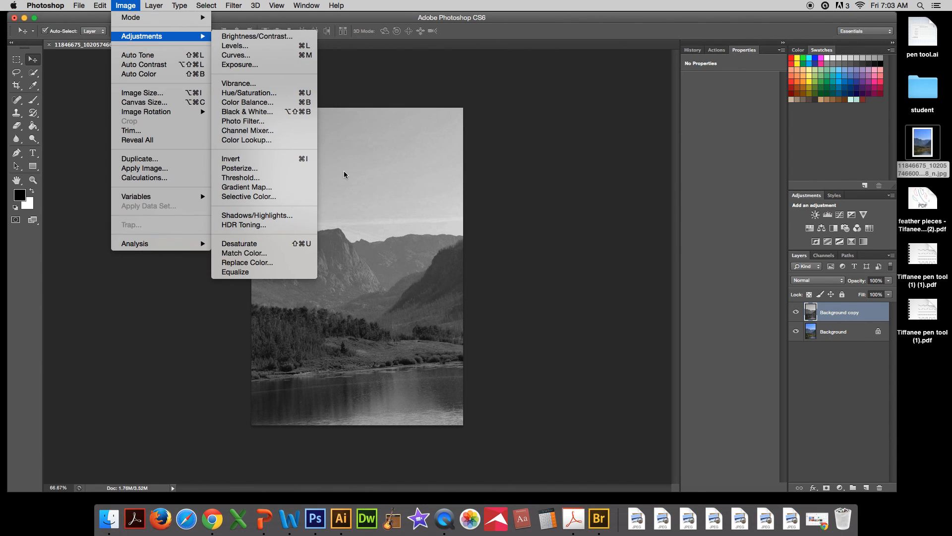